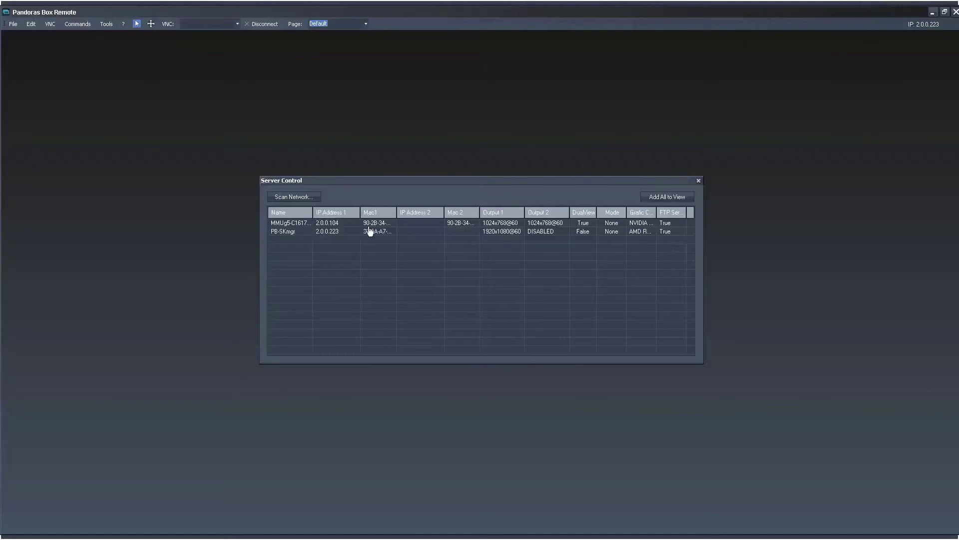
Show the context menu for server 2.0.0.104 in Server Control, then dismiss it
{"action": "right_click", "coordinate": [310, 226]}
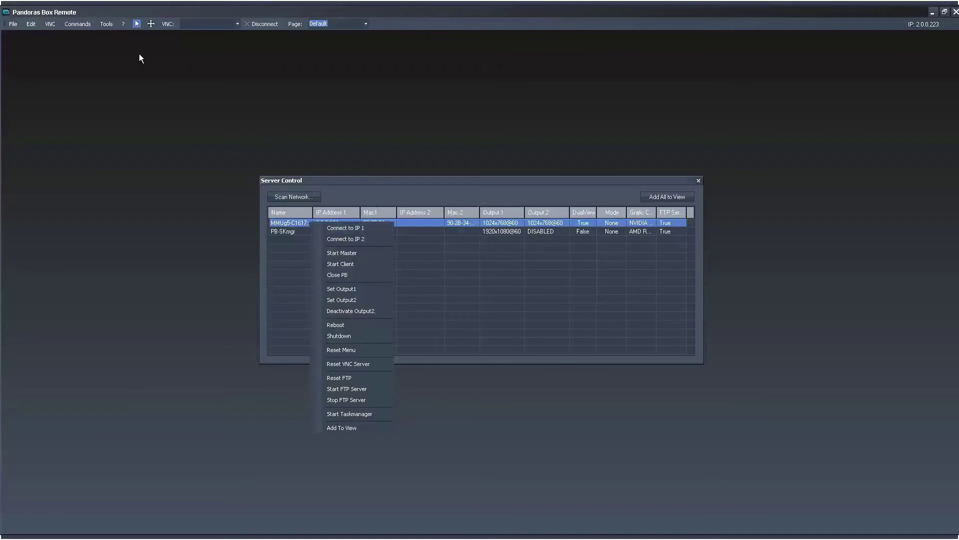
{"action": "left_click", "coordinate": [106, 24]}
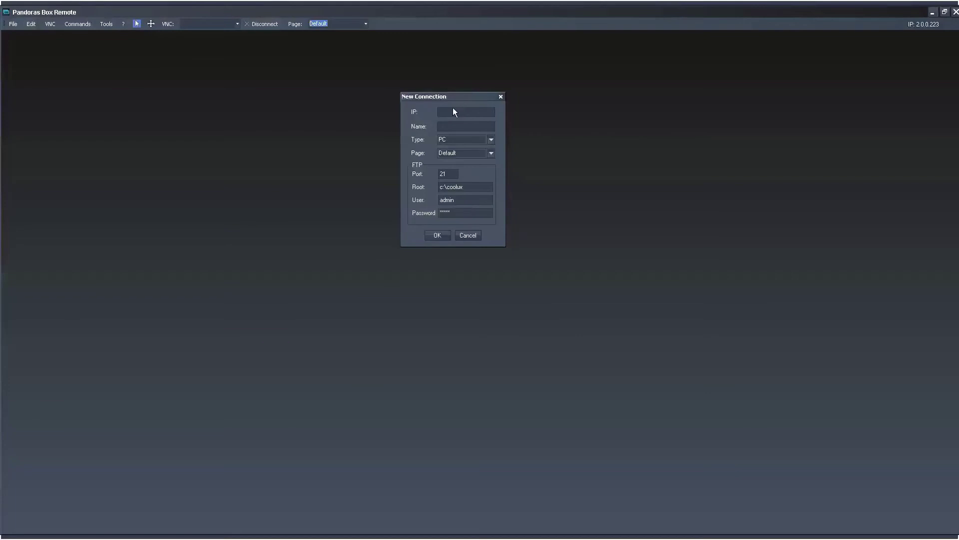
Create a Quad Server connection at IP 2.0.0.104 named 'house right pjs' and confirm it
{"action": "type", "text": "2.0.0.104"}
{"action": "left_click", "coordinate": [450, 127]}
{"action": "type", "text": "houd"}
{"action": "key", "text": "BackSpace"}
{"action": "type", "text": "se right pjs"}
{"action": "left_click", "coordinate": [492, 141]}
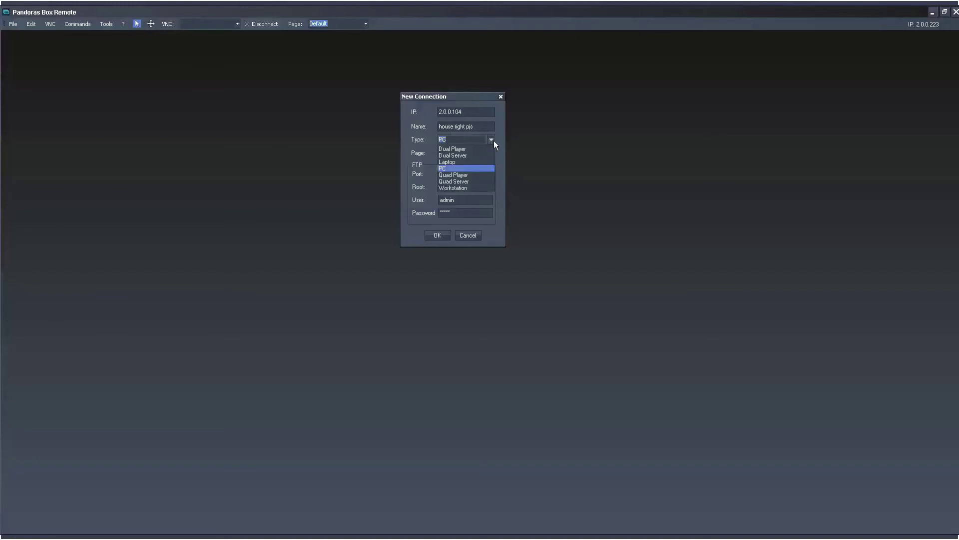
{"action": "left_click", "coordinate": [482, 181]}
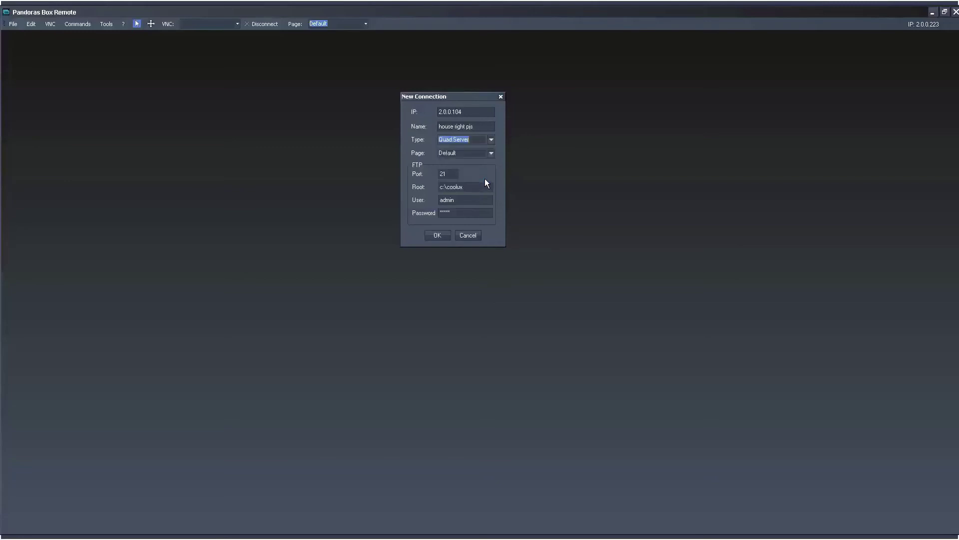
{"action": "left_click", "coordinate": [442, 237]}
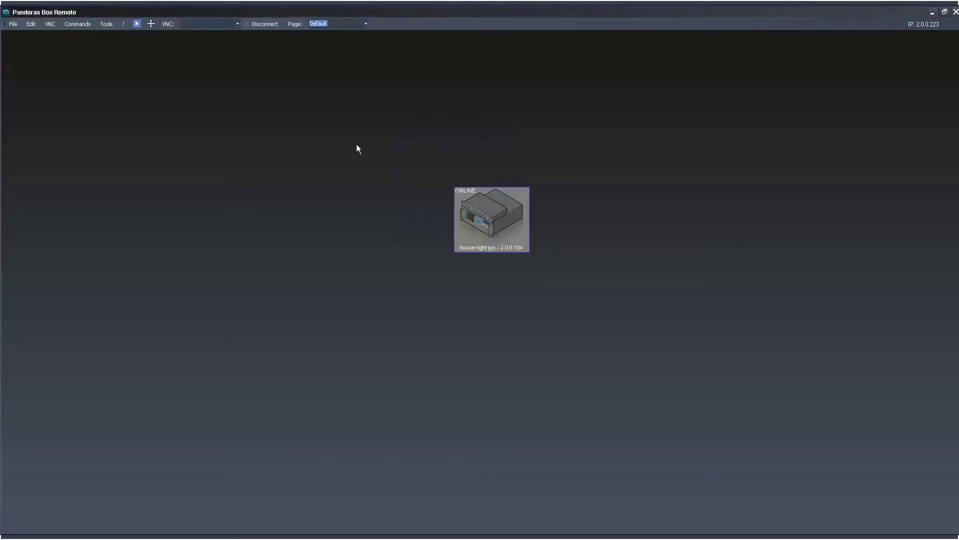
Using the move tool, drag the house right pjs tile from the centre to the upper left
{"action": "left_click", "coordinate": [151, 24]}
{"action": "left_click_drag", "start_coordinate": [474, 244], "coordinate": [171, 190]}
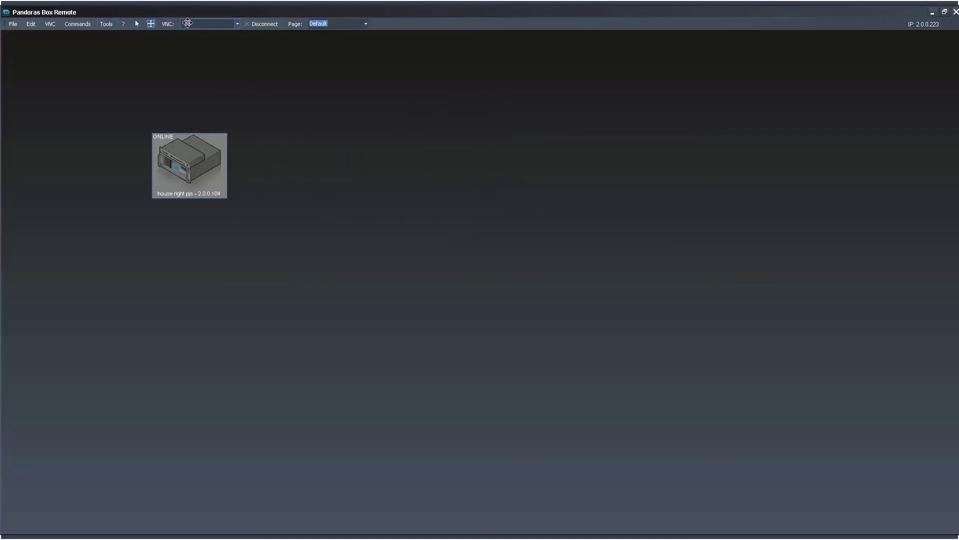
{"action": "left_click", "coordinate": [237, 24]}
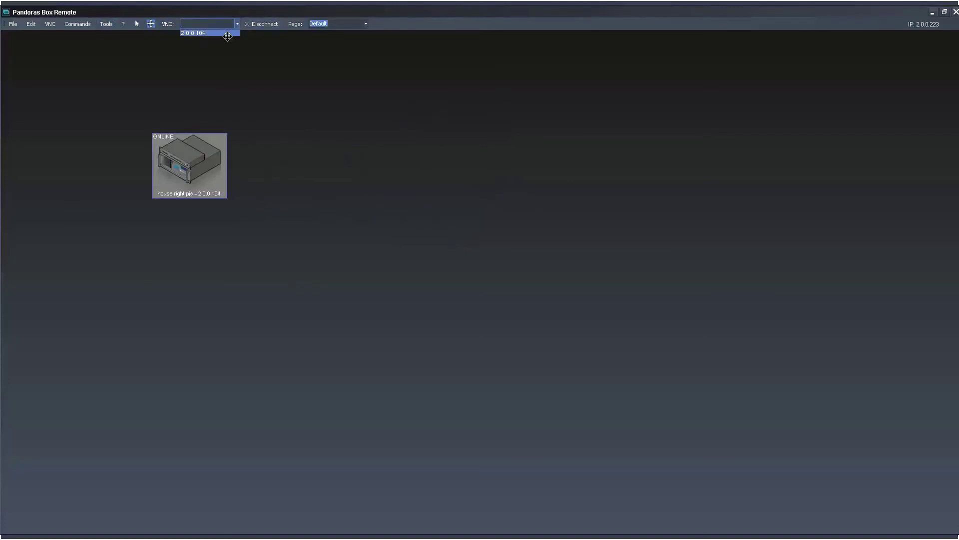
Select 2.0.0.104 as the VNC target in the VNC combo box
{"action": "left_click", "coordinate": [228, 39]}
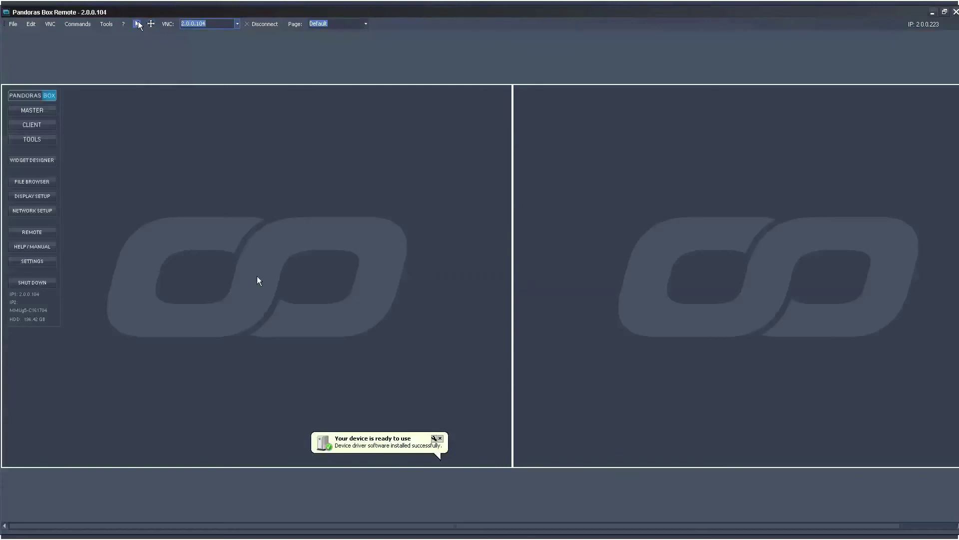
{"action": "left_click", "coordinate": [137, 24]}
{"action": "left_click", "coordinate": [237, 24]}
{"action": "left_click", "coordinate": [229, 33]}
Correct the VNC address text so the 2.0.0.104 remote desktop connects
{"action": "left_click", "coordinate": [229, 24]}
{"action": "key", "text": "BackSpace"}
{"action": "key", "text": "BackSpace"}
{"action": "type", "text": "104"}
{"action": "key", "text": "BackSpace"}
{"action": "key", "text": "BackSpace"}
{"action": "key", "text": "BackSpace"}
{"action": "type", "text": ".1404"}
{"action": "left_click", "coordinate": [304, 180]}
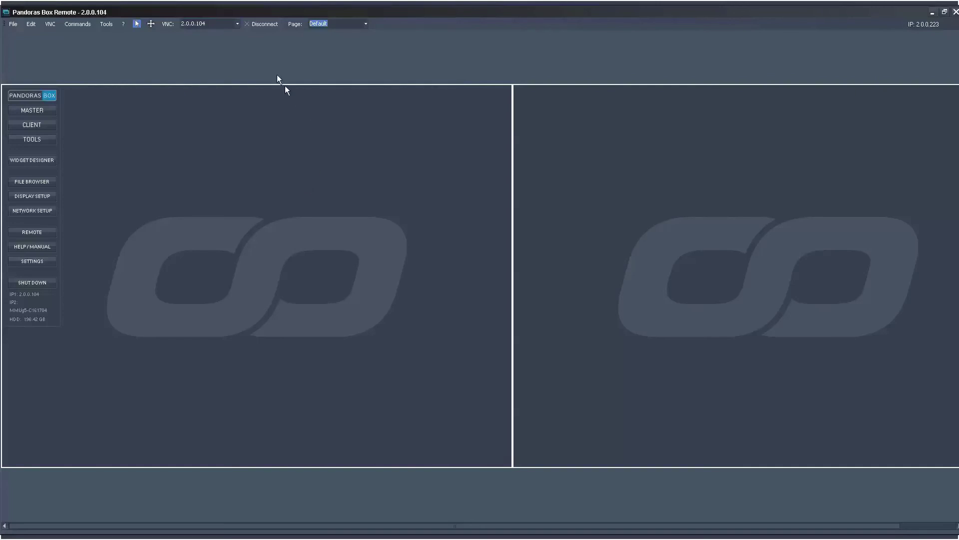
Disconnect the VNC view, browse the File menu, then reopen the house right pjs VNC view from its tile
{"action": "left_click", "coordinate": [265, 25]}
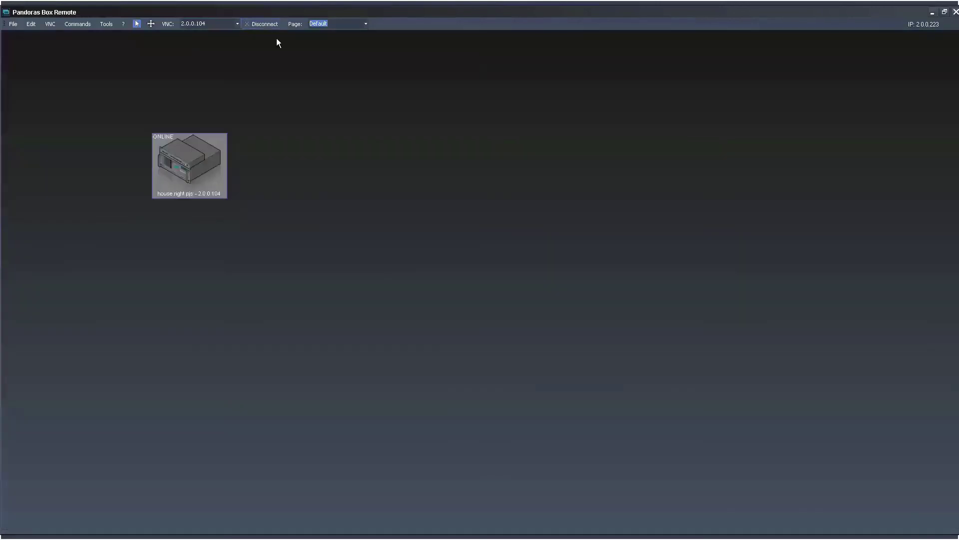
{"action": "left_click", "coordinate": [76, 25]}
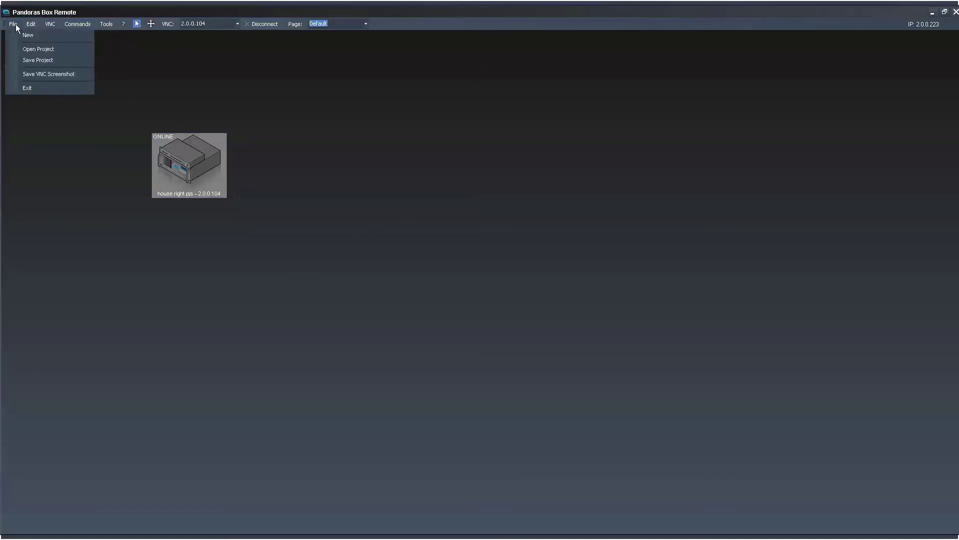
{"action": "mouse_move", "coordinate": [31, 26]}
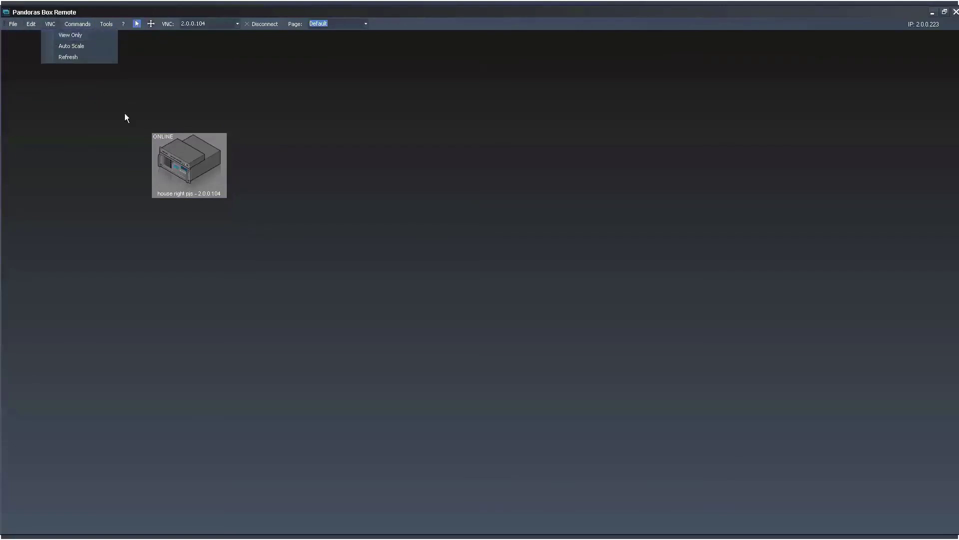
{"action": "double_click", "coordinate": [179, 170]}
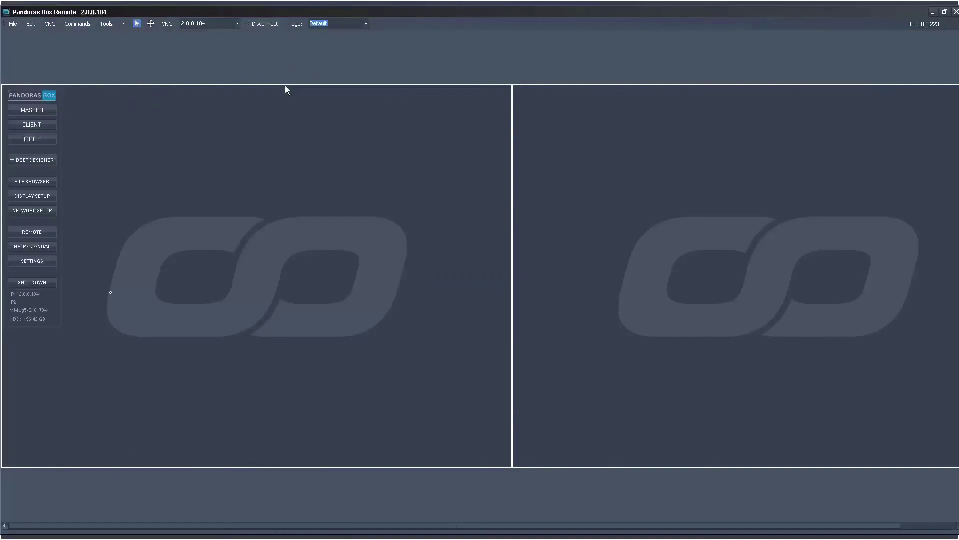
{"action": "left_click", "coordinate": [48, 25]}
{"action": "left_click", "coordinate": [55, 47]}
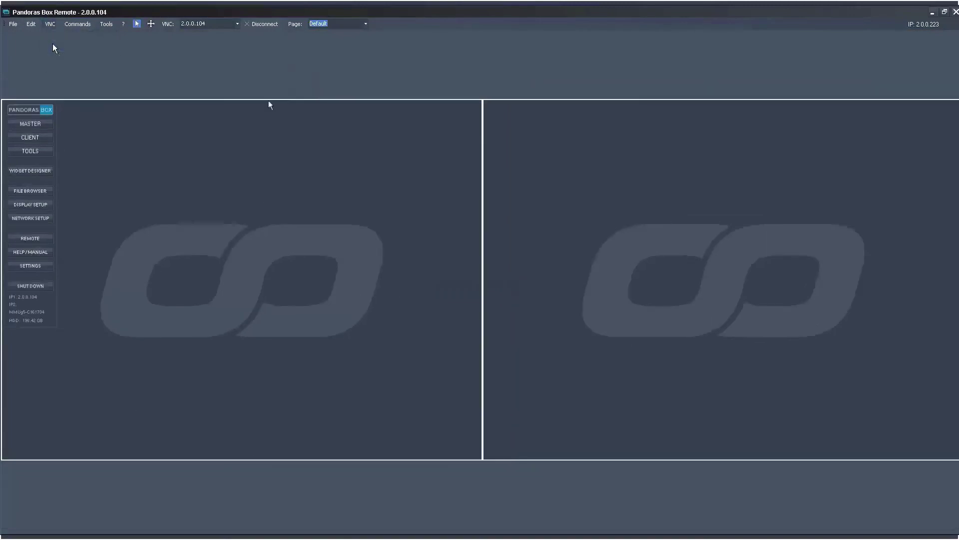
{"action": "left_click", "coordinate": [49, 25]}
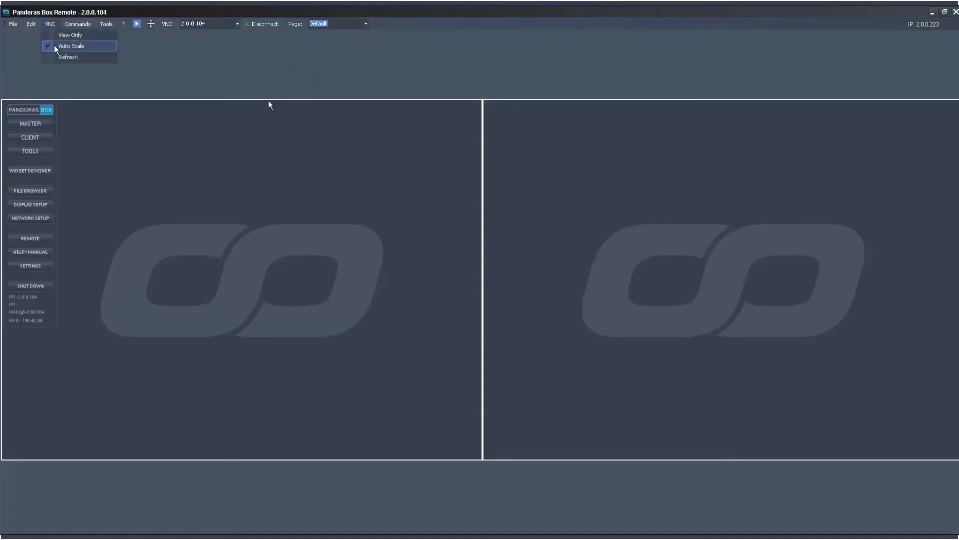
{"action": "left_click", "coordinate": [56, 46]}
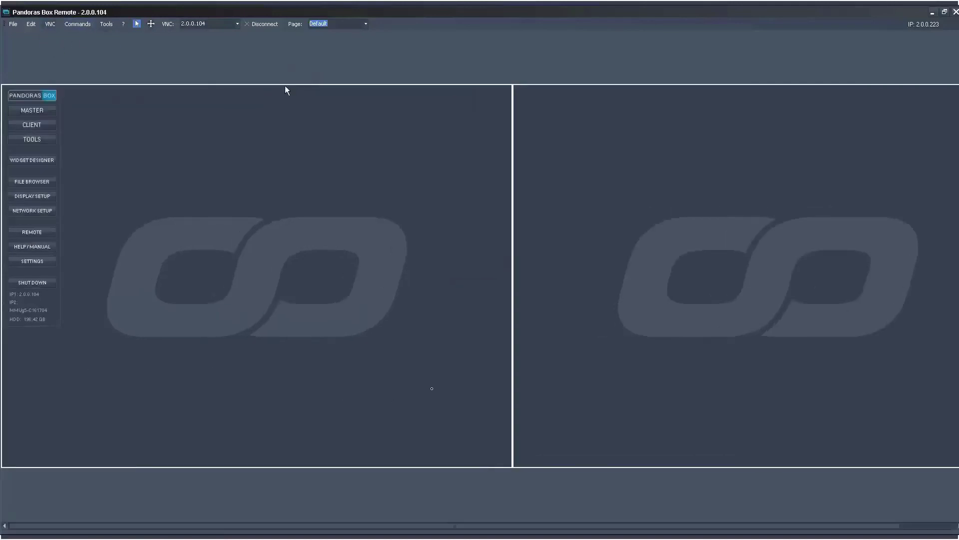
{"action": "left_click", "coordinate": [73, 25]}
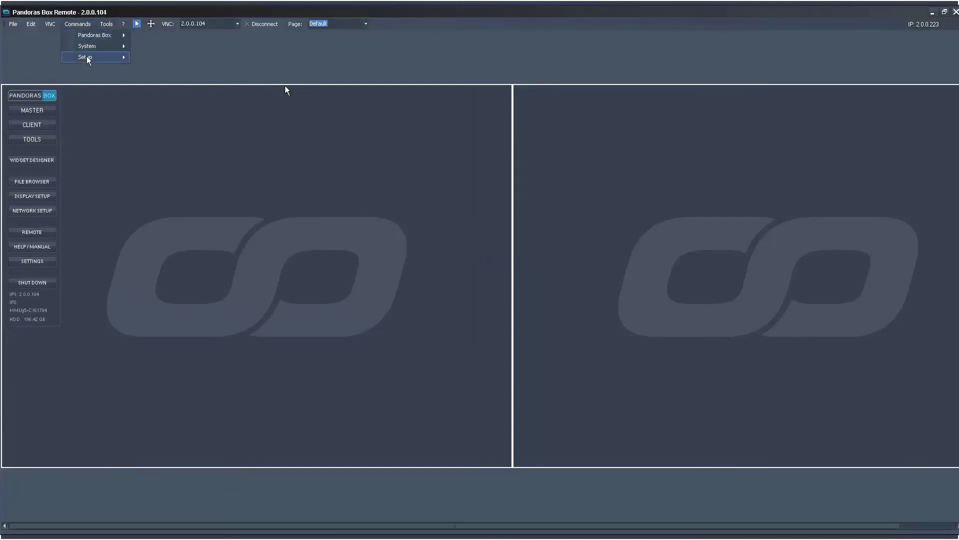
{"action": "mouse_move", "coordinate": [90, 39]}
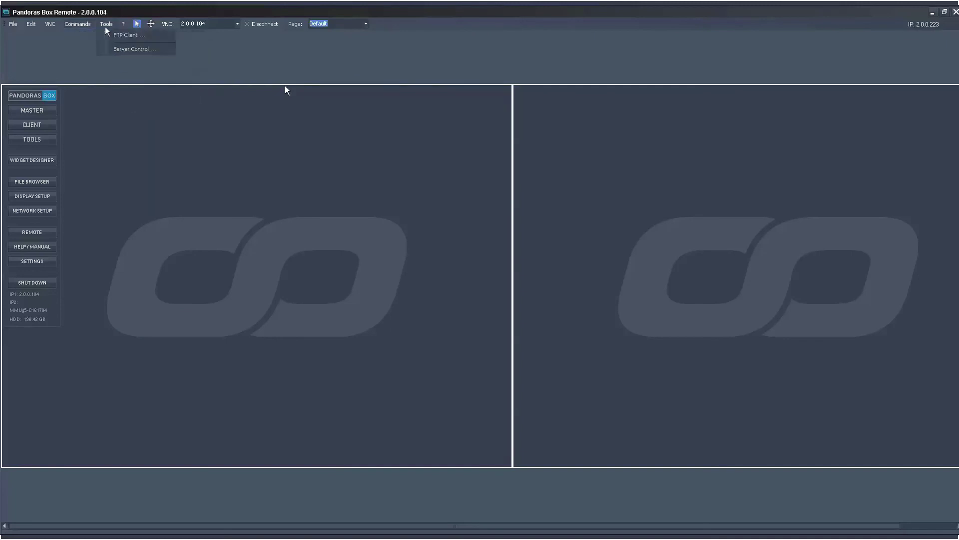
{"action": "left_click", "coordinate": [254, 26]}
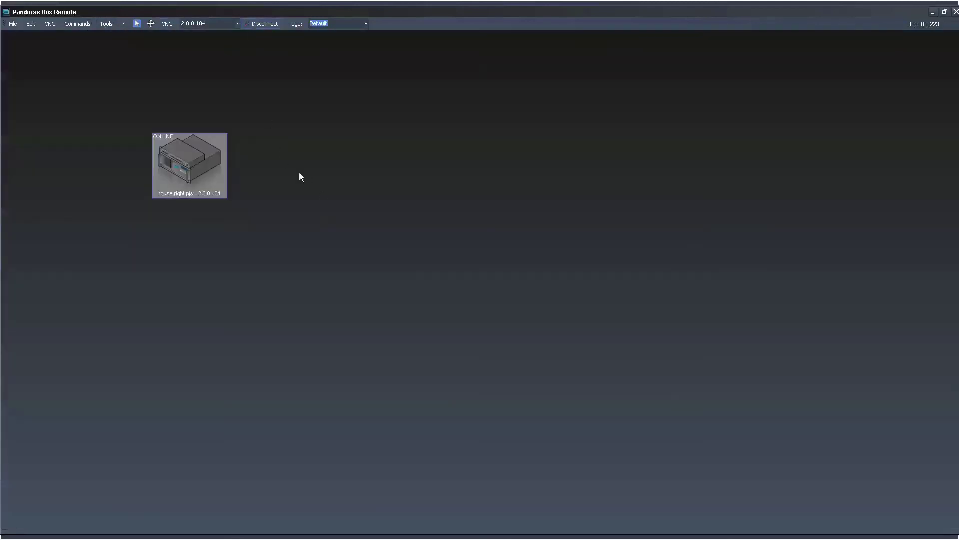
Launch the FTP Client window from the Tools menu
{"action": "left_click", "coordinate": [113, 25]}
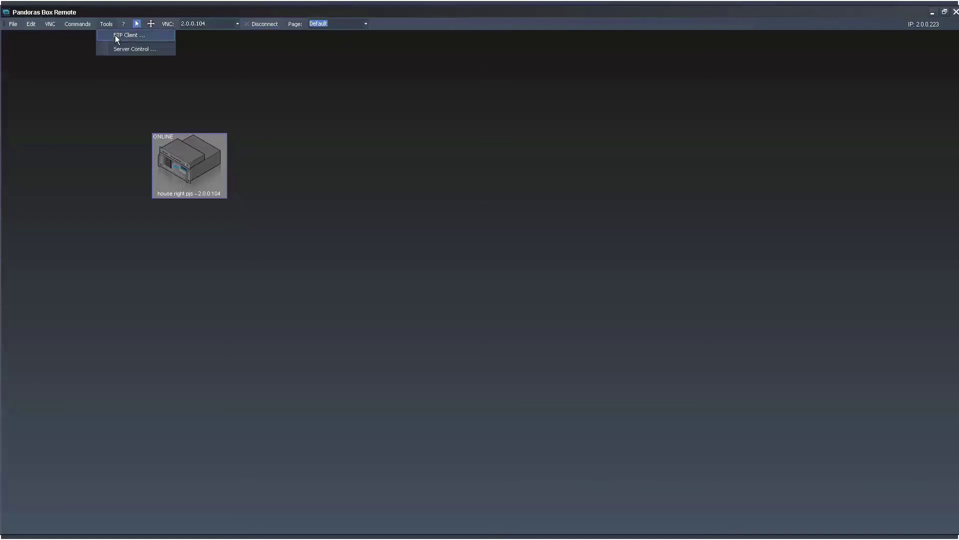
{"action": "left_click", "coordinate": [115, 36]}
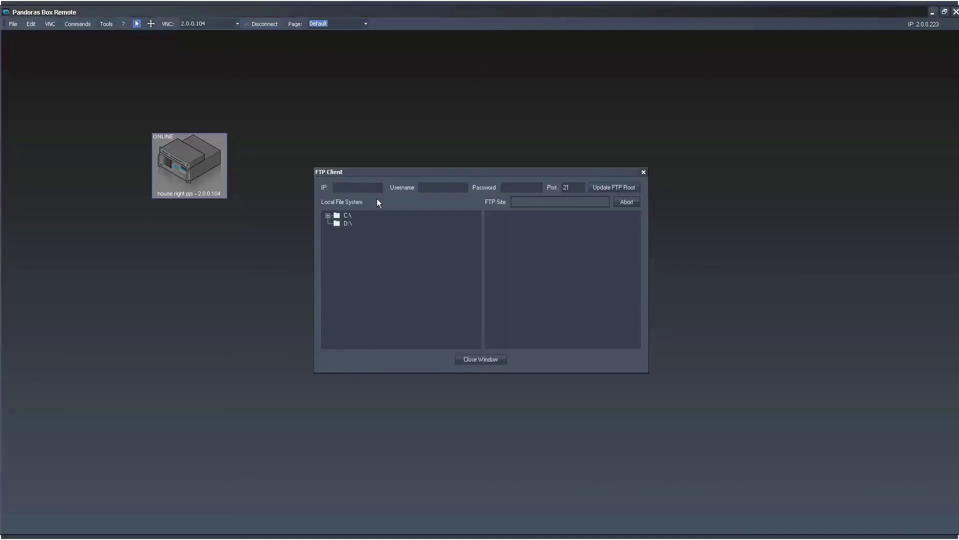